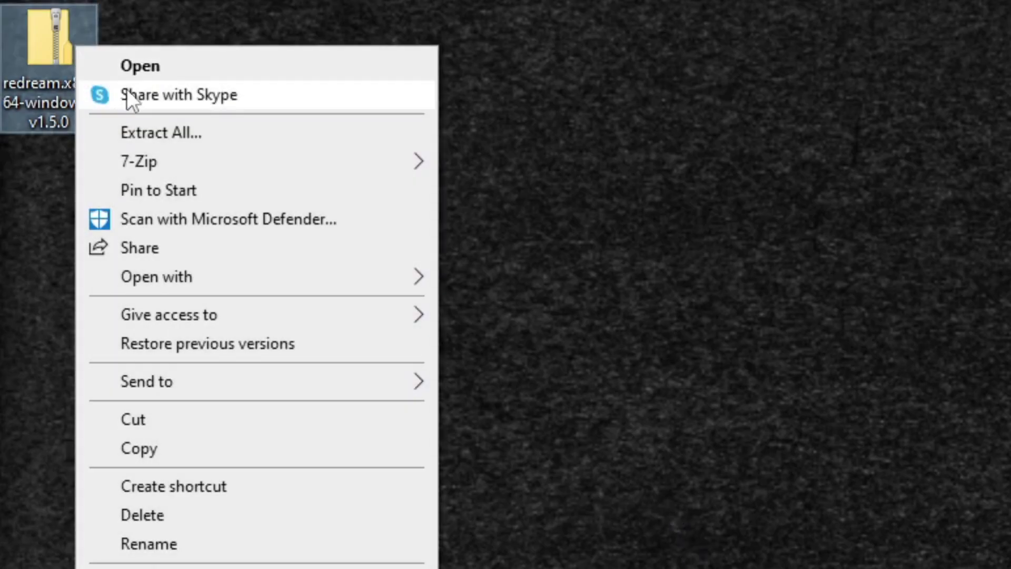
Step: Add the directory G:\Emulation\Games\Dreamcast to the game library
{"action": "mouse_move", "coordinate": [196, 166]}
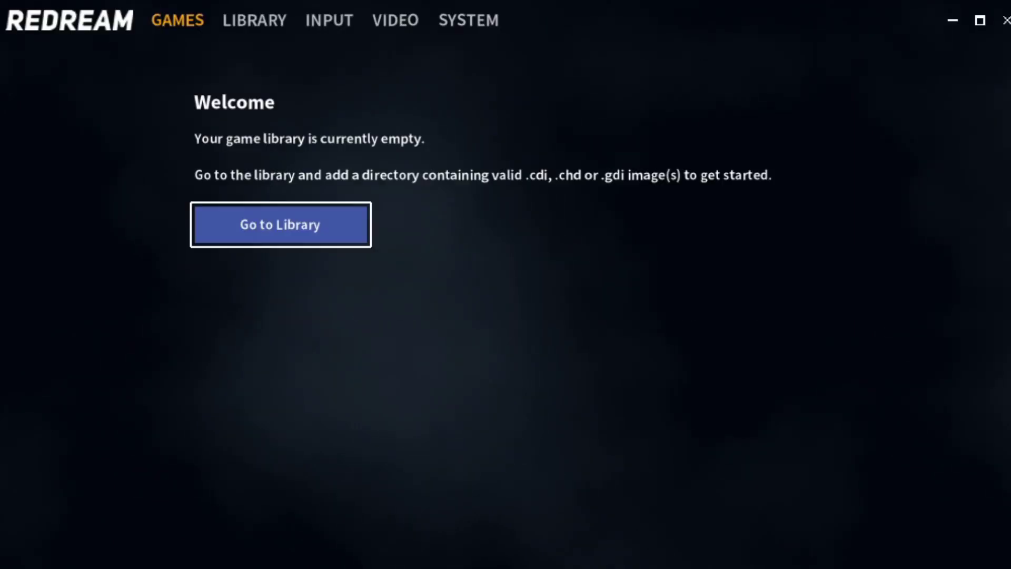
{"action": "left_click", "coordinate": [288, 237]}
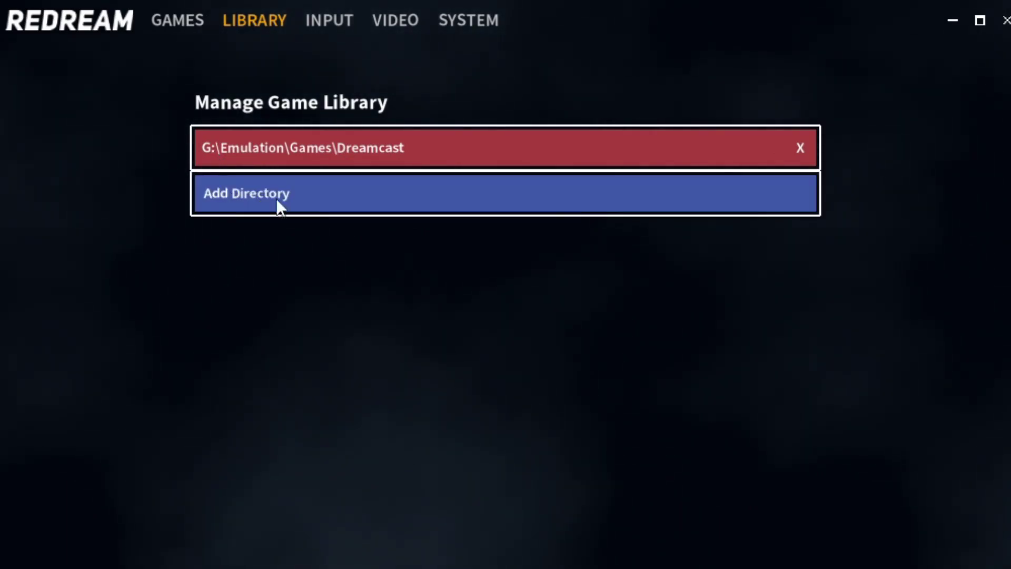
{"action": "left_click", "coordinate": [311, 196]}
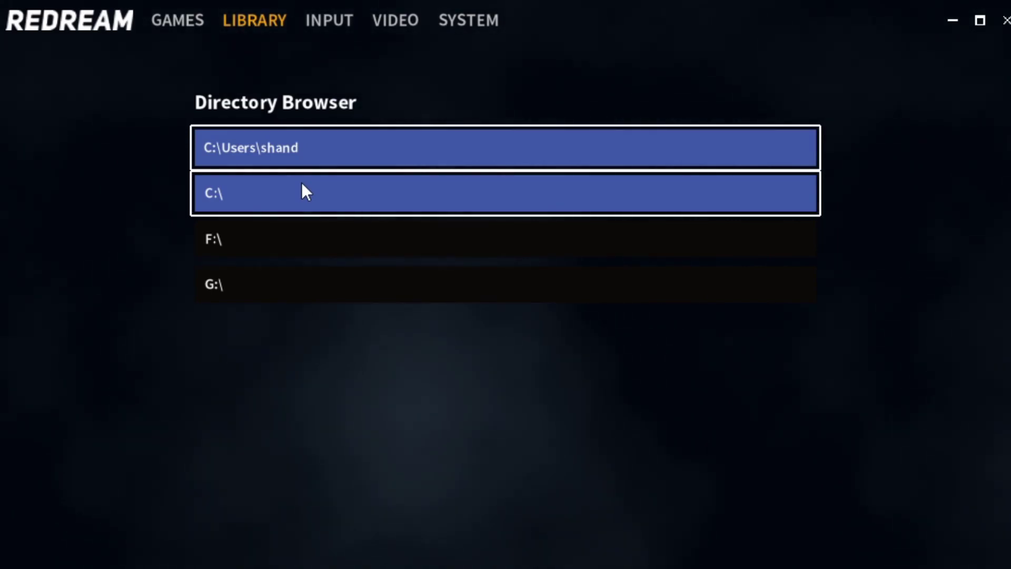
{"action": "left_click", "coordinate": [273, 291]}
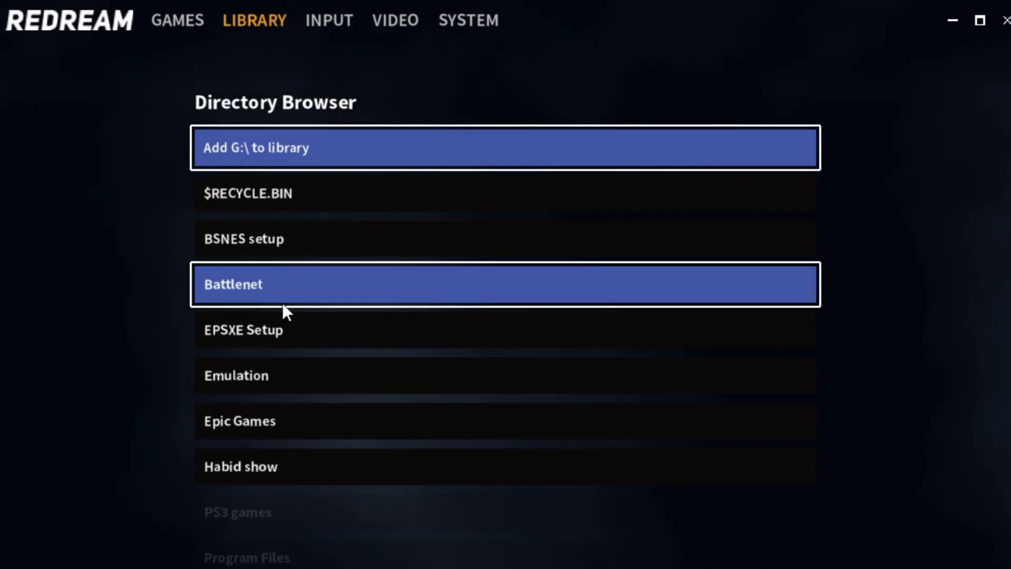
{"action": "left_click", "coordinate": [246, 378]}
{"action": "left_click", "coordinate": [260, 287]}
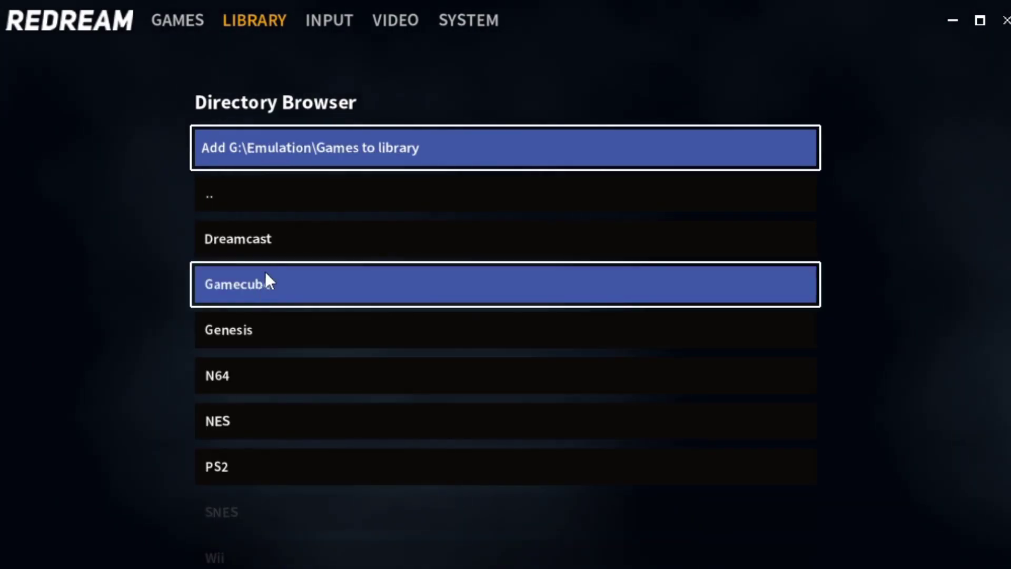
{"action": "left_click", "coordinate": [270, 246]}
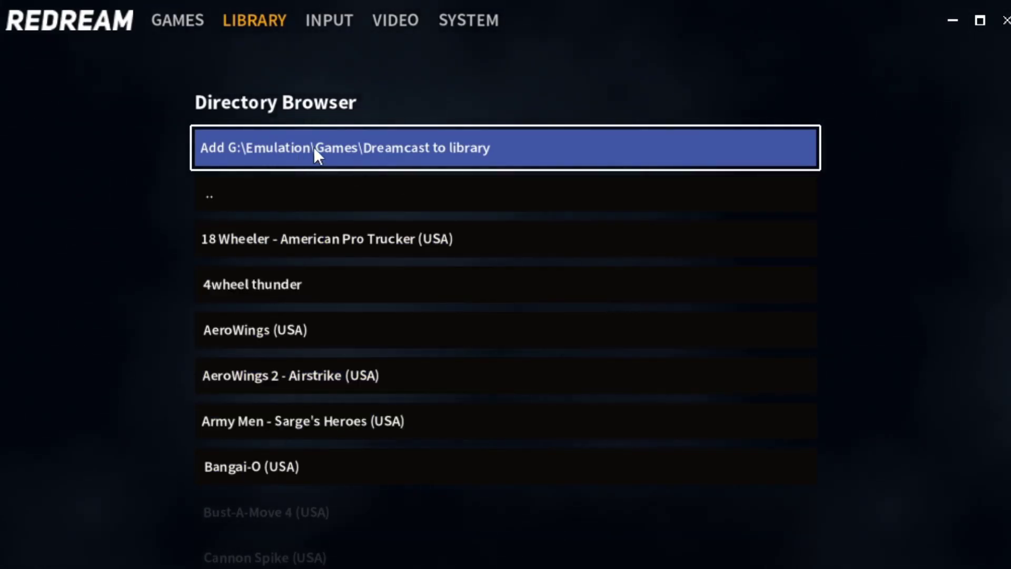
{"action": "left_click", "coordinate": [314, 146]}
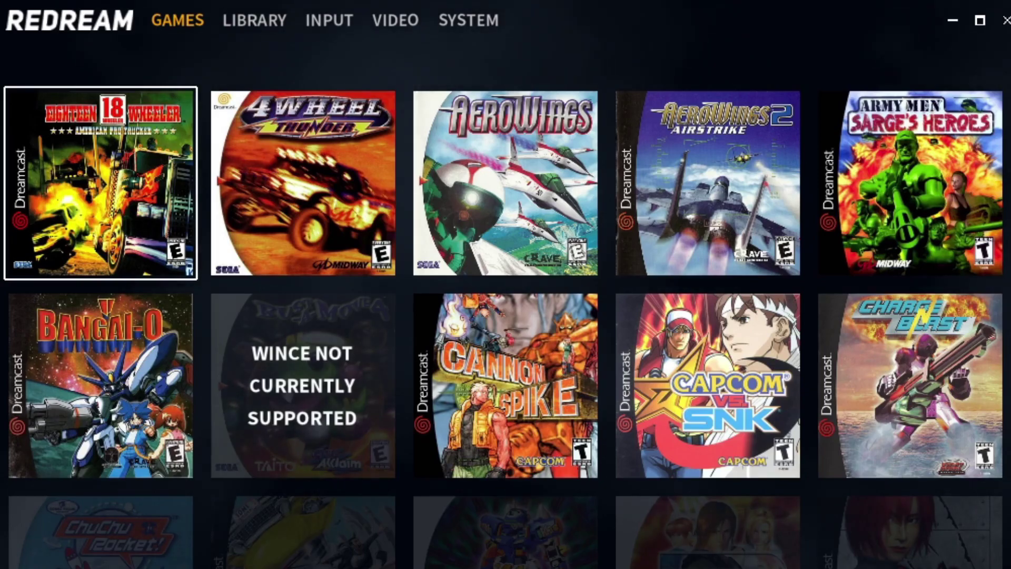
Step: Look through the whole list of Dreamcast games and open Bangai-O
{"action": "scroll", "coordinate": [951, 232], "scroll_direction": "down", "scroll_amount": 3}
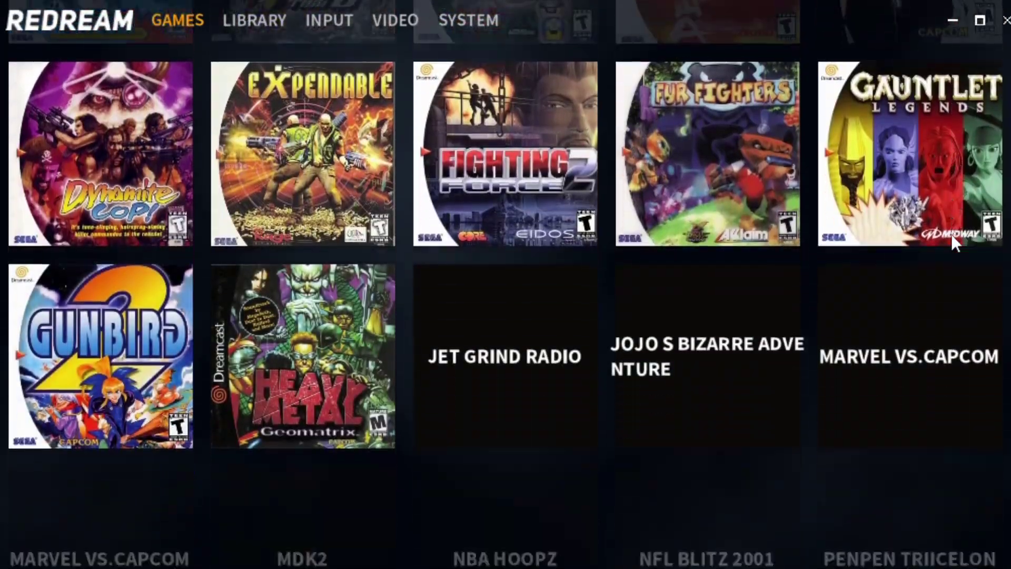
{"action": "scroll", "coordinate": [951, 234], "scroll_direction": "down", "scroll_amount": 5}
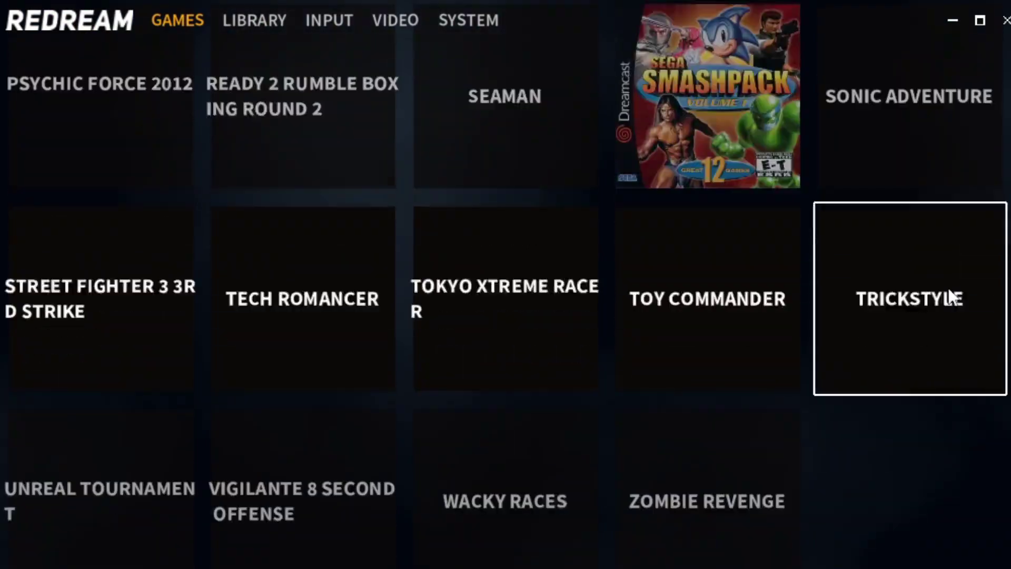
{"action": "scroll", "coordinate": [950, 295], "scroll_direction": "down", "scroll_amount": 1}
{"action": "scroll", "coordinate": [946, 346], "scroll_direction": "up", "scroll_amount": 9}
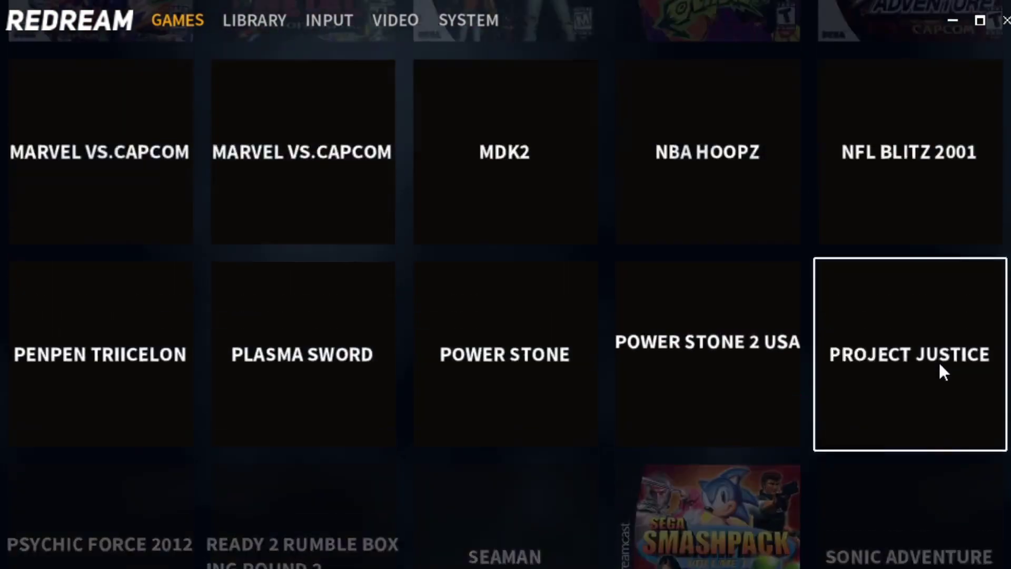
{"action": "scroll", "coordinate": [938, 367], "scroll_direction": "up", "scroll_amount": 2}
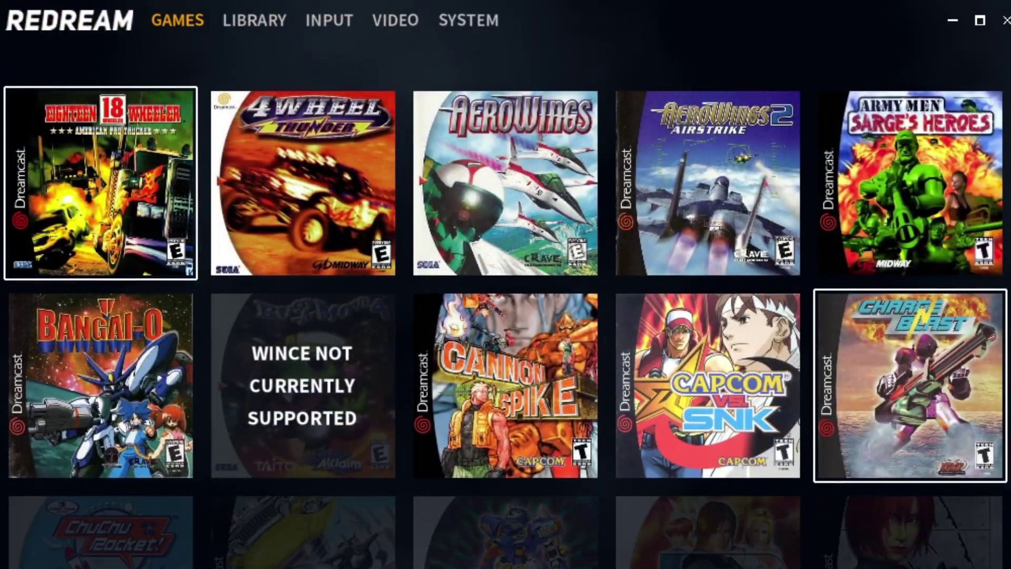
{"action": "left_click", "coordinate": [100, 386]}
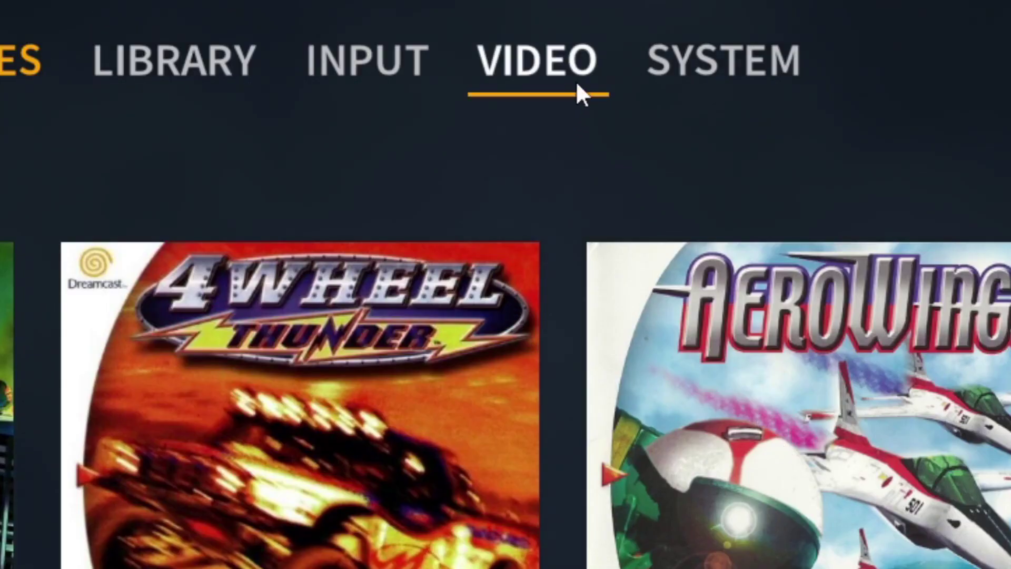
Step: Try the 16:9 game aspect ratio in the video options, then cycle it back to 4:3
{"action": "left_click", "coordinate": [412, 35]}
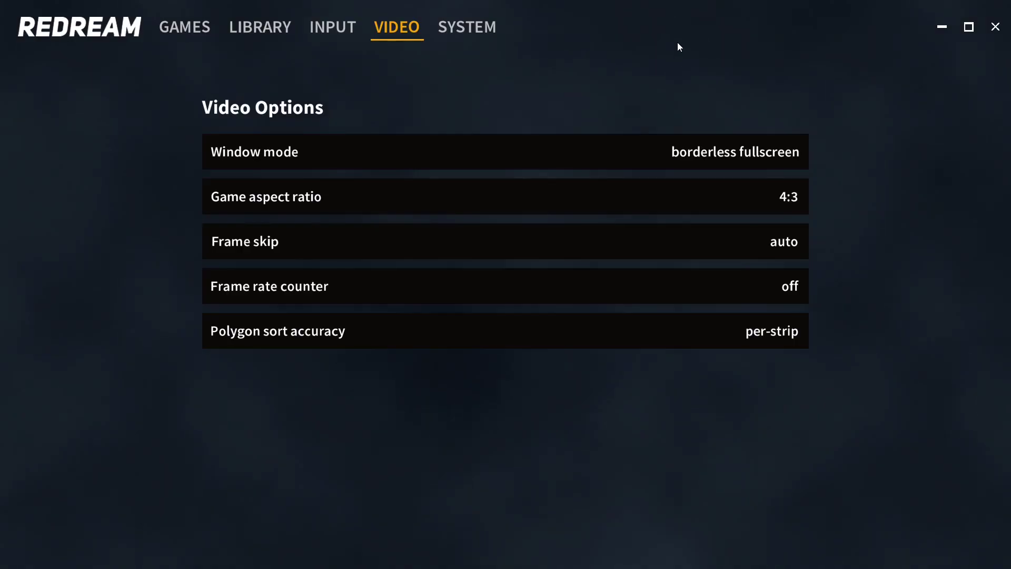
{"action": "left_click", "coordinate": [663, 195]}
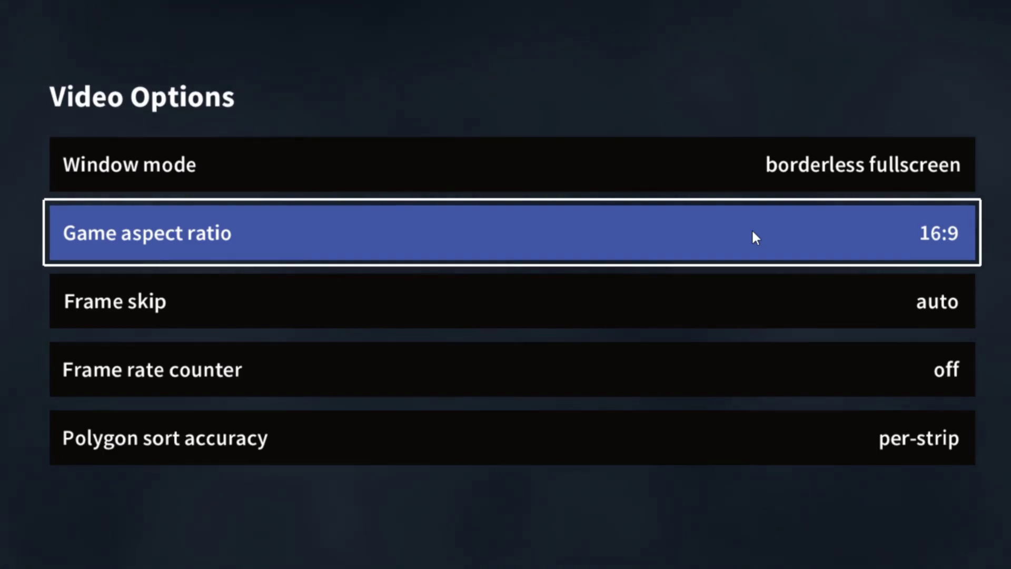
{"action": "left_click", "coordinate": [753, 232]}
{"action": "left_click", "coordinate": [752, 231]}
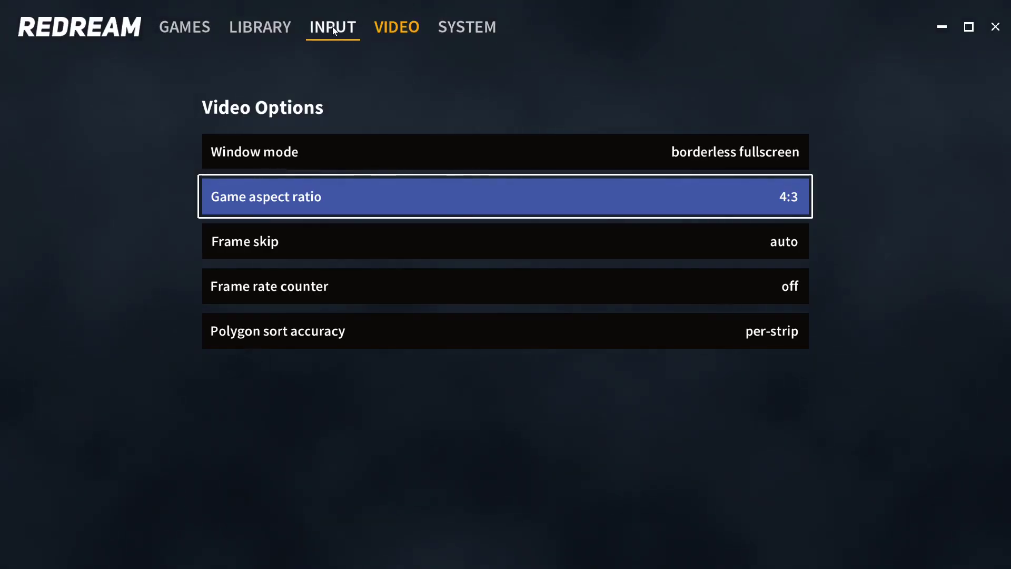
Step: Open the custom binds of the Xbox One S Controller on Port 0 and select the A button binding
{"action": "left_click", "coordinate": [333, 28]}
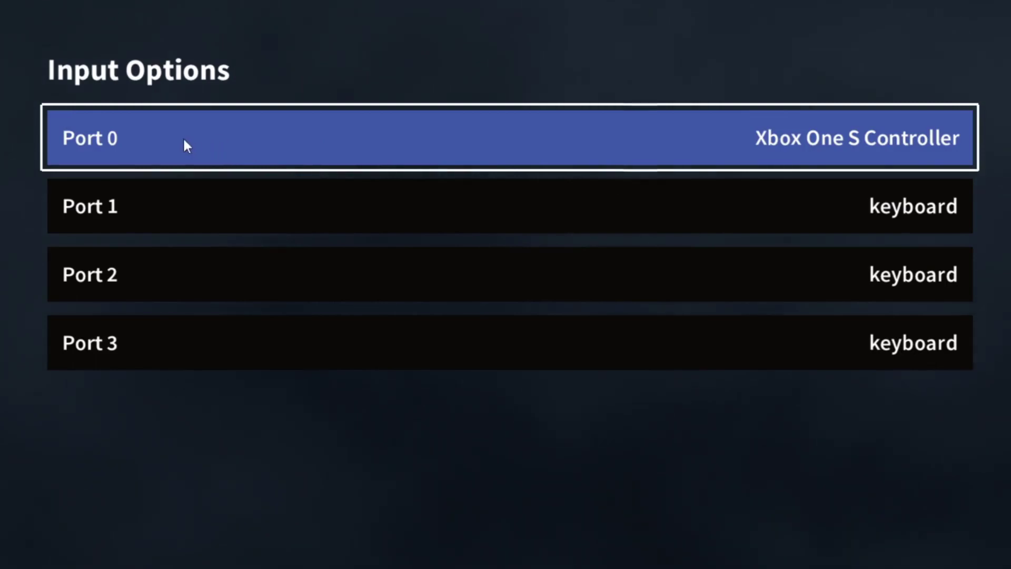
{"action": "left_click", "coordinate": [162, 141]}
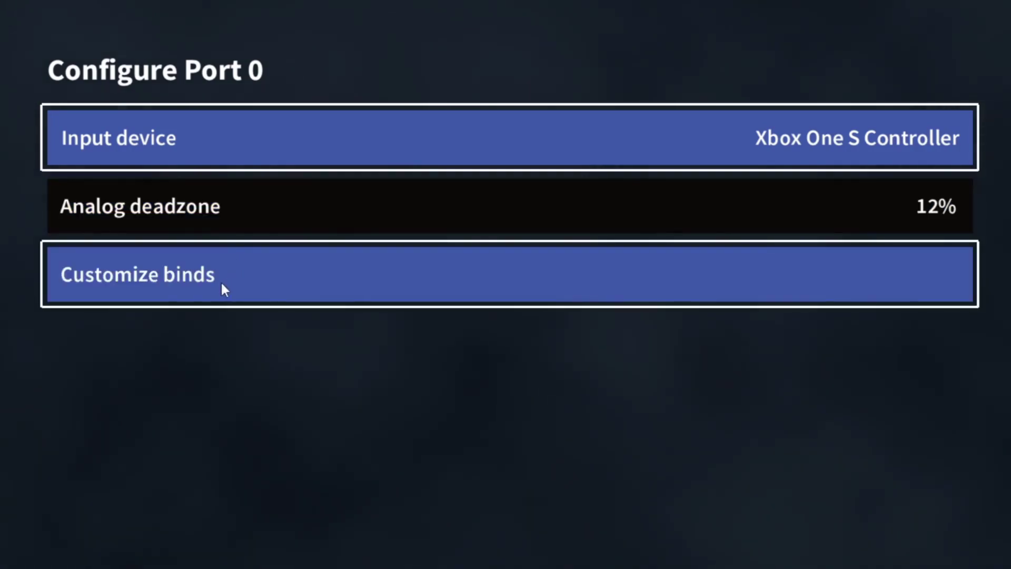
{"action": "left_click", "coordinate": [214, 284]}
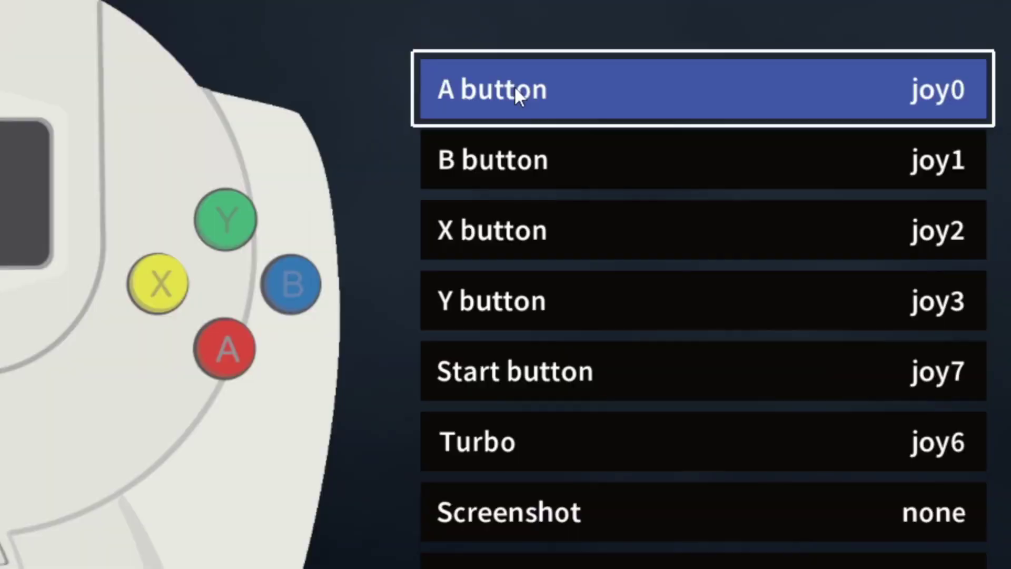
{"action": "left_click", "coordinate": [514, 93]}
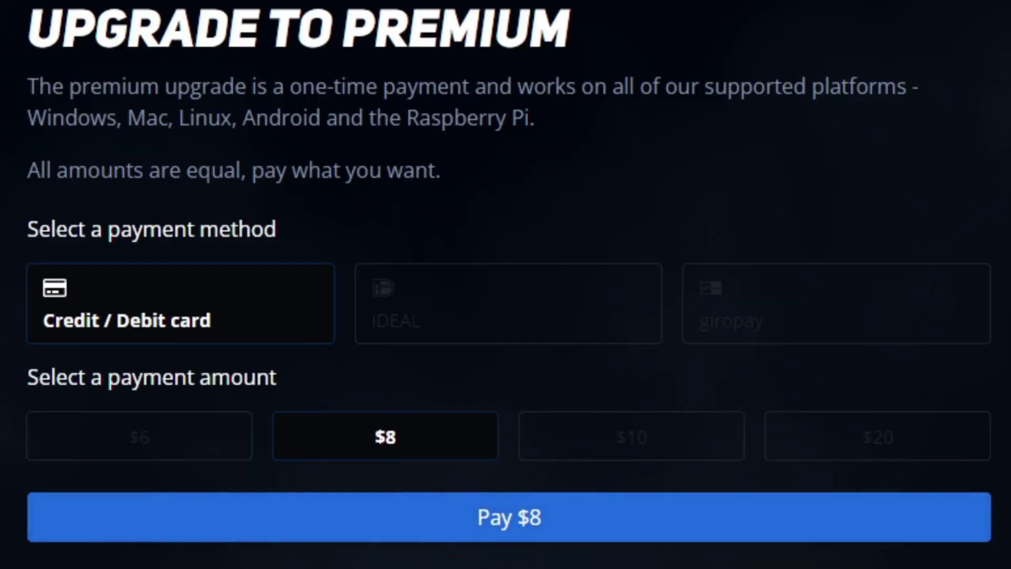
Step: Choose the $6 payment amount for the premium upgrade
{"action": "left_click", "coordinate": [128, 449]}
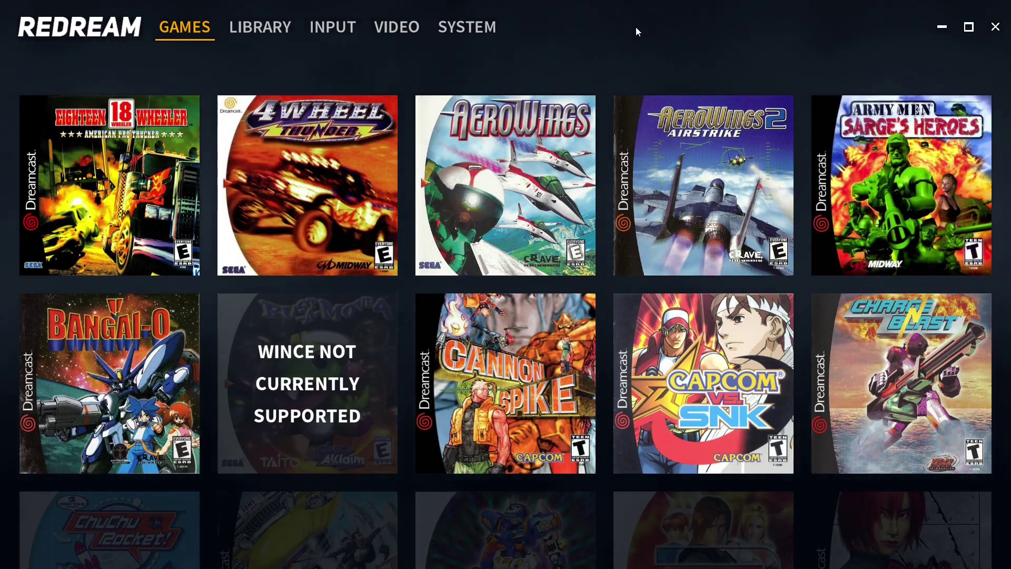
Step: Set the game resolution to 1920x1440 and the game aspect ratio to 16:9 in the video options
{"action": "left_click", "coordinate": [399, 32]}
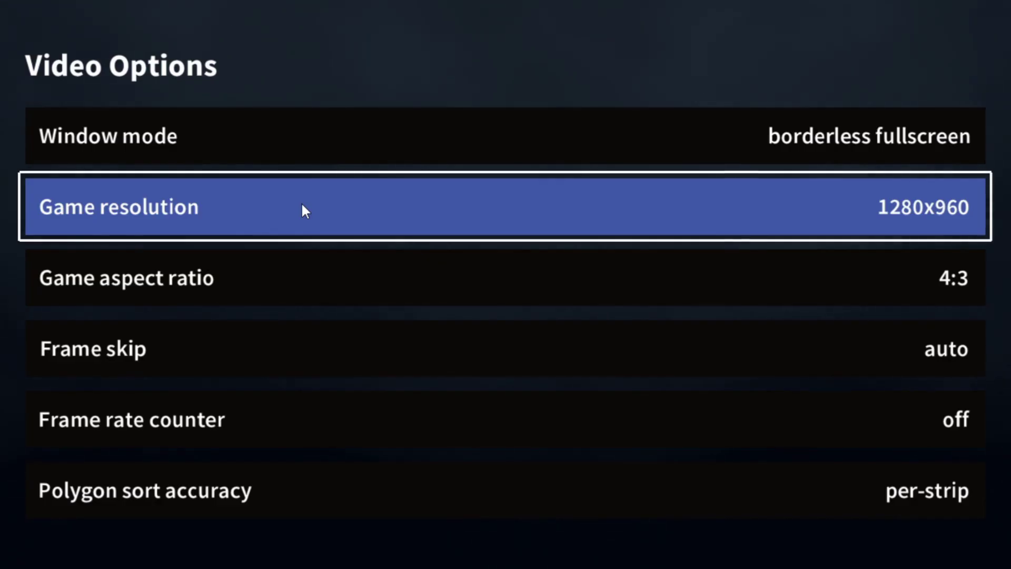
{"action": "left_click", "coordinate": [303, 206]}
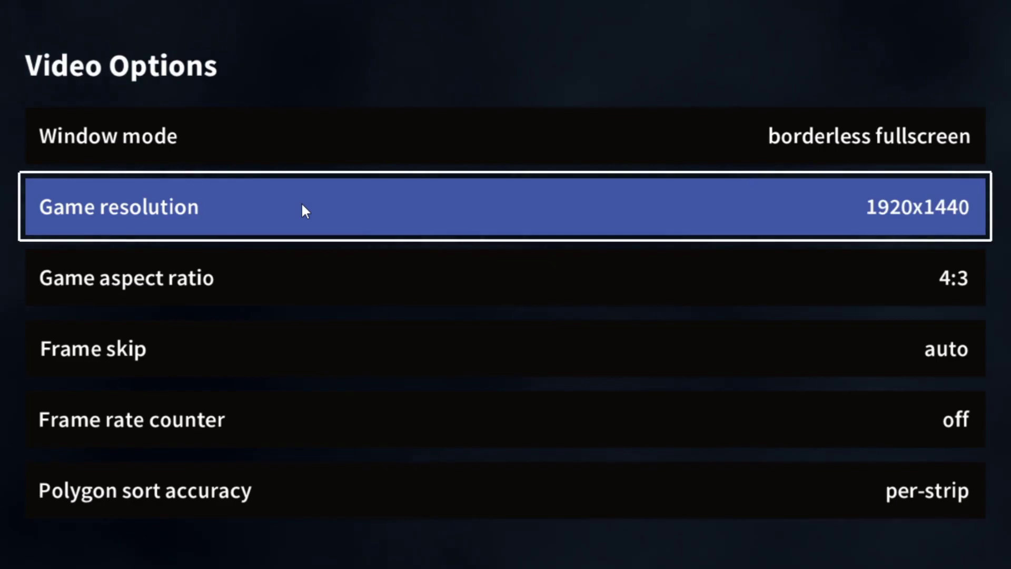
{"action": "left_click", "coordinate": [303, 206]}
{"action": "left_click", "coordinate": [303, 206]}
{"action": "left_click", "coordinate": [303, 206]}
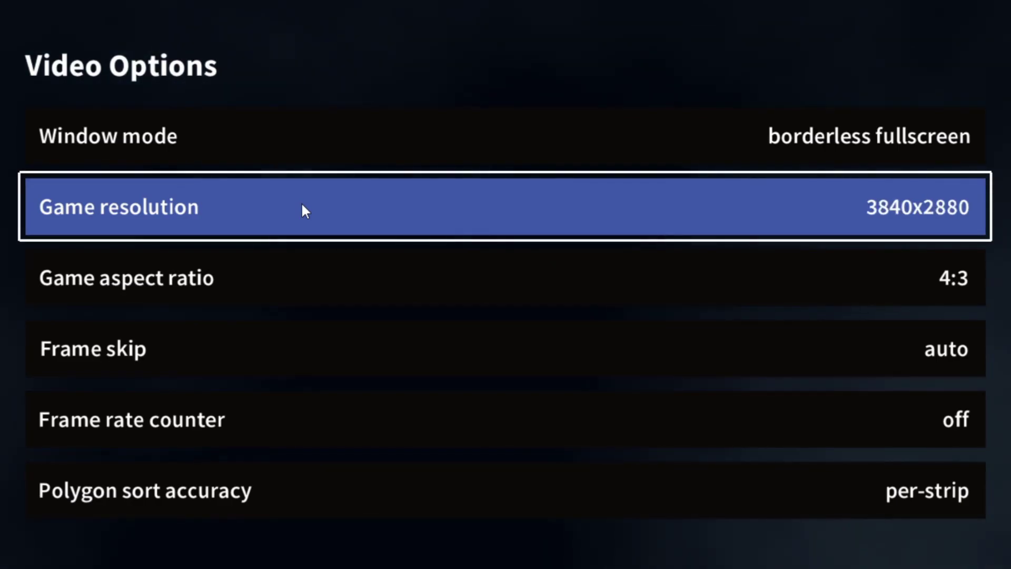
{"action": "left_click", "coordinate": [303, 206]}
{"action": "left_click", "coordinate": [303, 206]}
{"action": "left_click", "coordinate": [303, 206]}
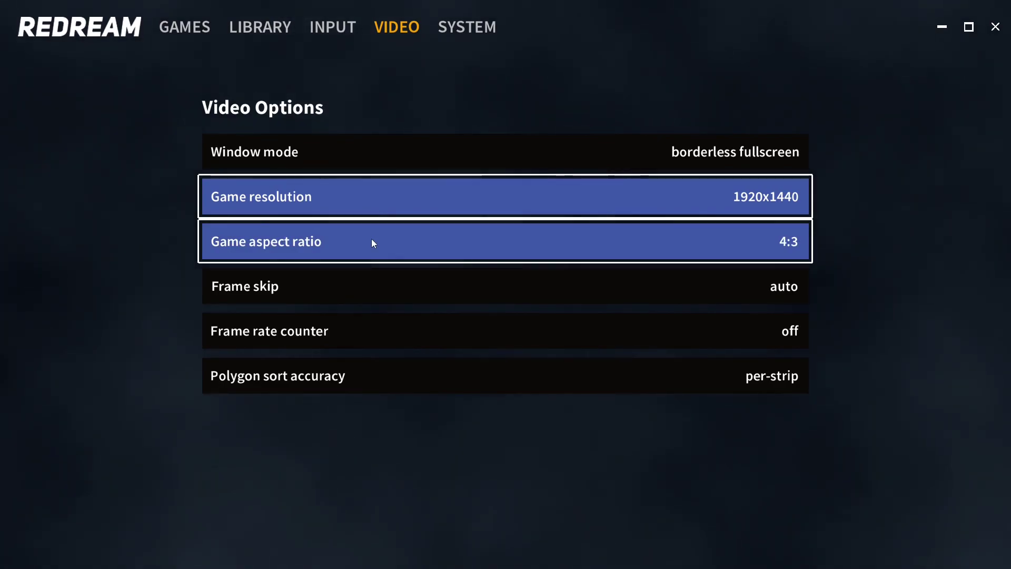
{"action": "left_click", "coordinate": [372, 241]}
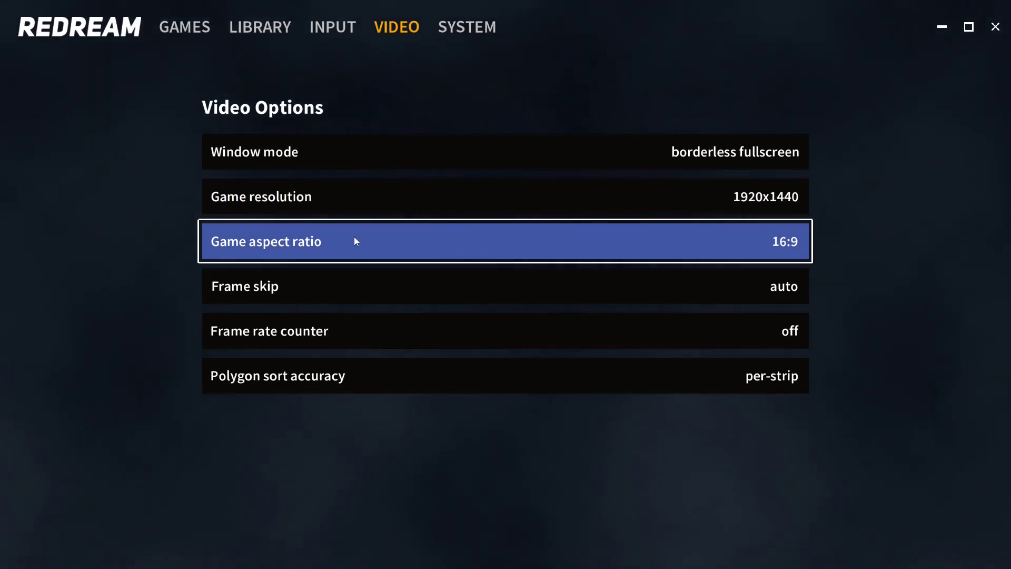
Step: Return to the games collection and browse down to Power Stone 2
{"action": "left_click", "coordinate": [194, 40]}
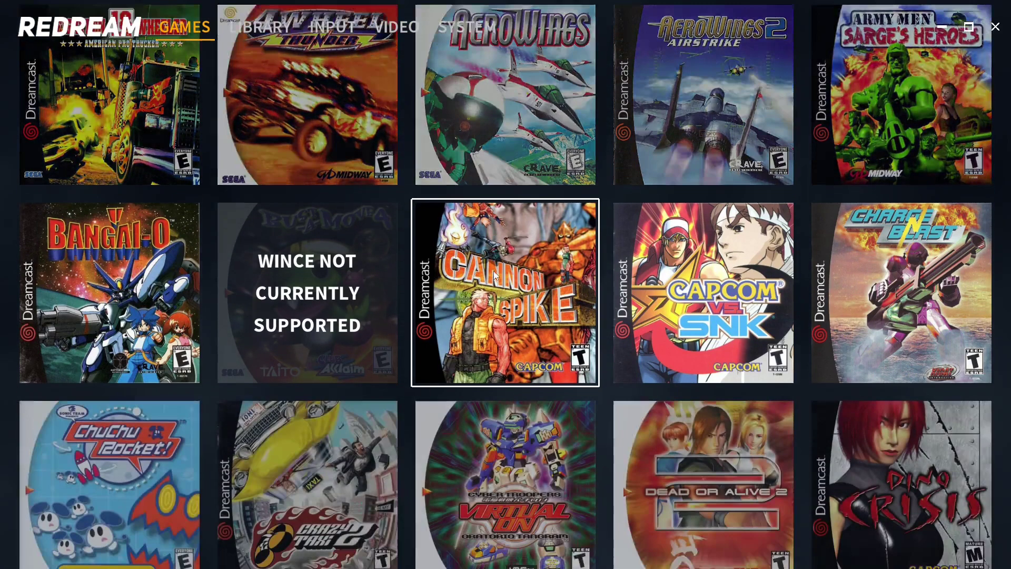
{"action": "scroll", "coordinate": [495, 272], "scroll_direction": "down", "scroll_amount": 5}
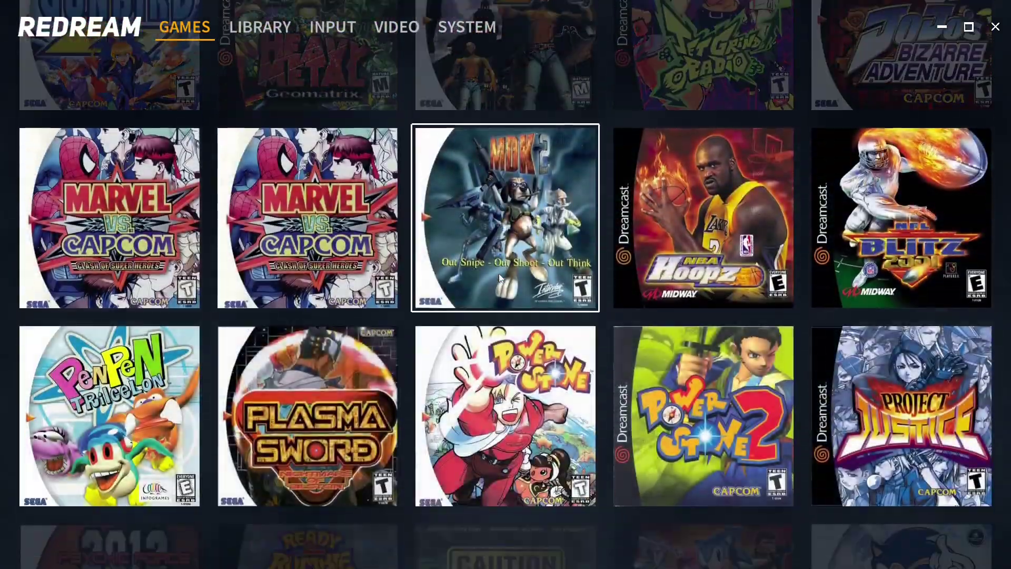
{"action": "scroll", "coordinate": [498, 273], "scroll_direction": "down", "scroll_amount": 1}
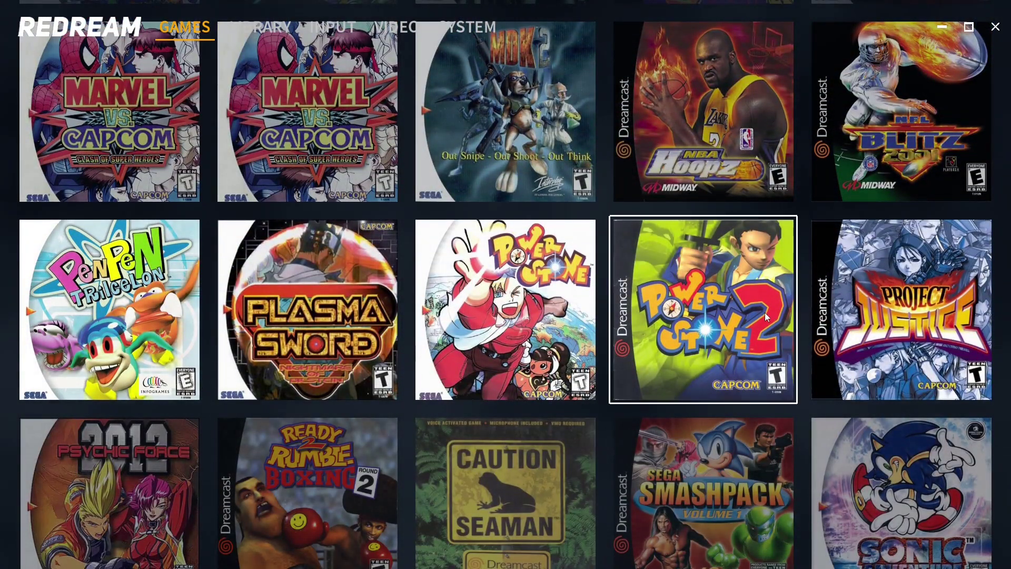